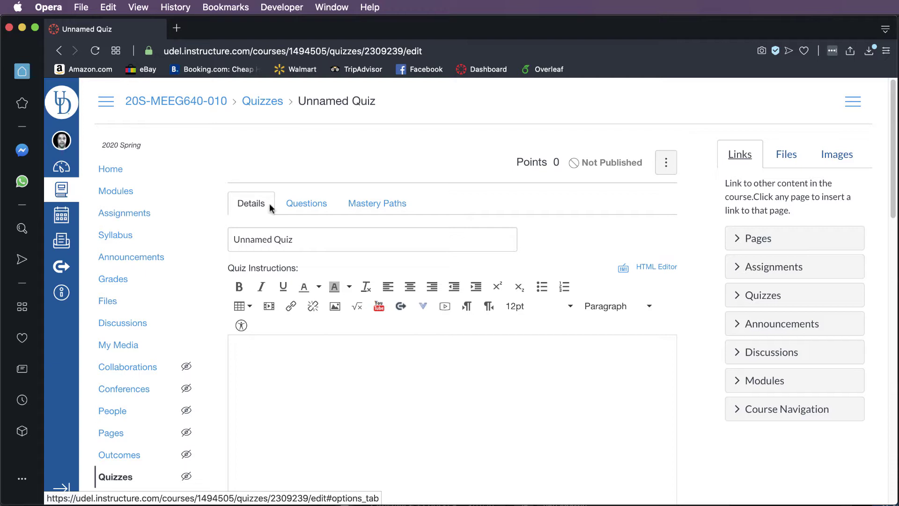
Replace the default quiz title with 'Example Quiz for ME Teaching Resources', fixing the typo.
triple_click(314, 241)
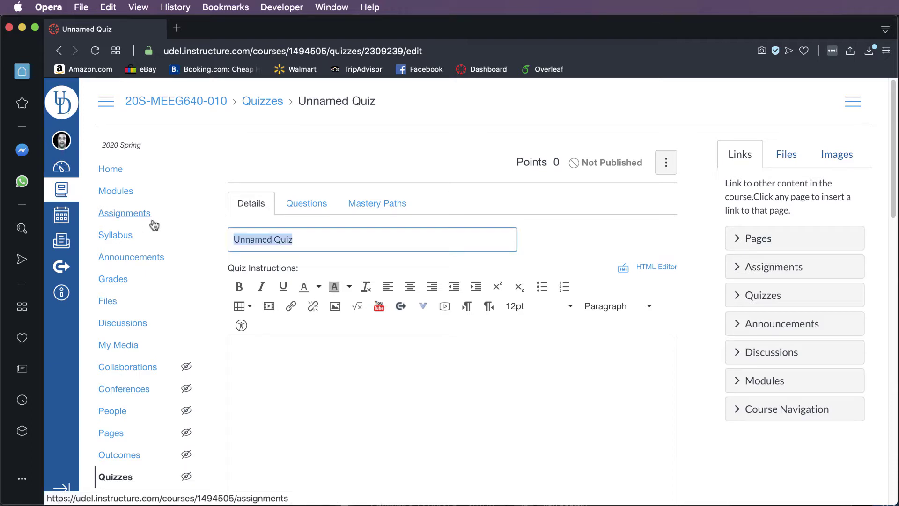
type("Examp")
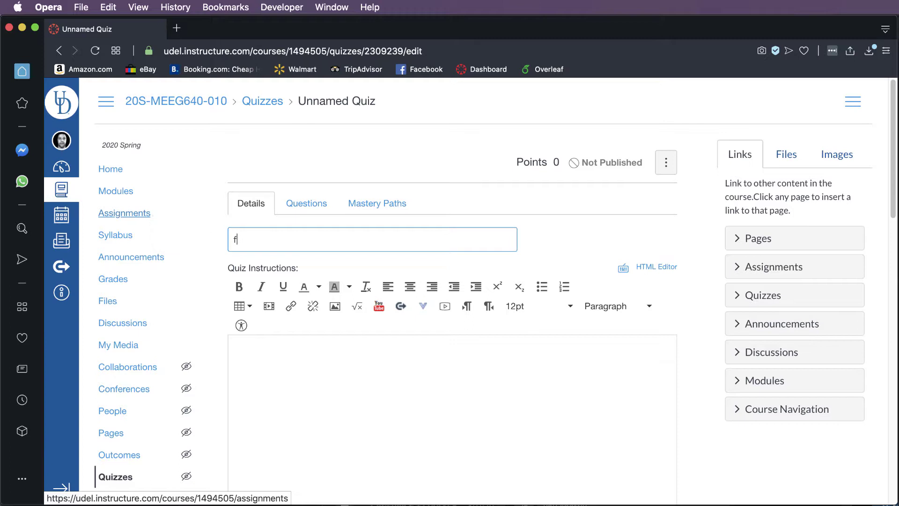
type("le Quiz for ME Teaching Ro")
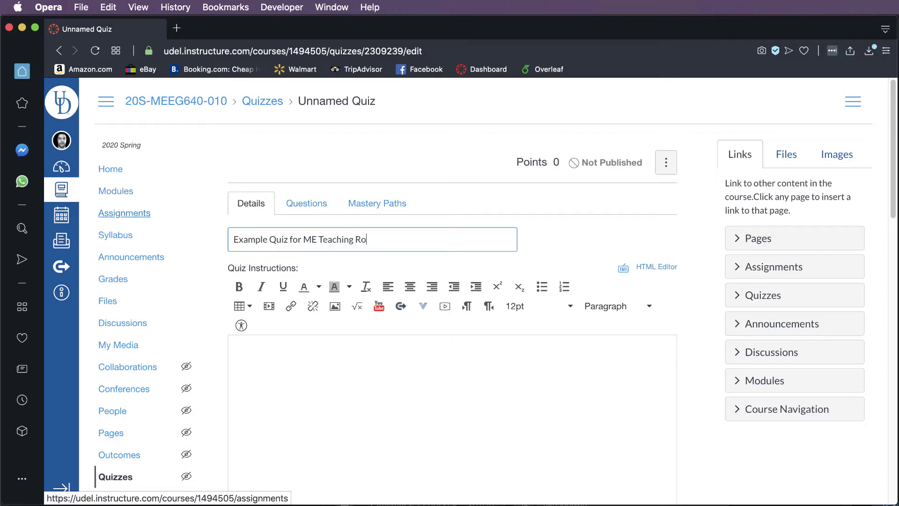
type("use")
key("BackSpace")
key("BackSpace")
key("BackSpace")
key("BackSpace")
type("esources")
Place the caret in the empty Quiz Instructions box and scroll down to the quiz type settings.
left_click(273, 338)
scroll(275, 344, "down", 2)
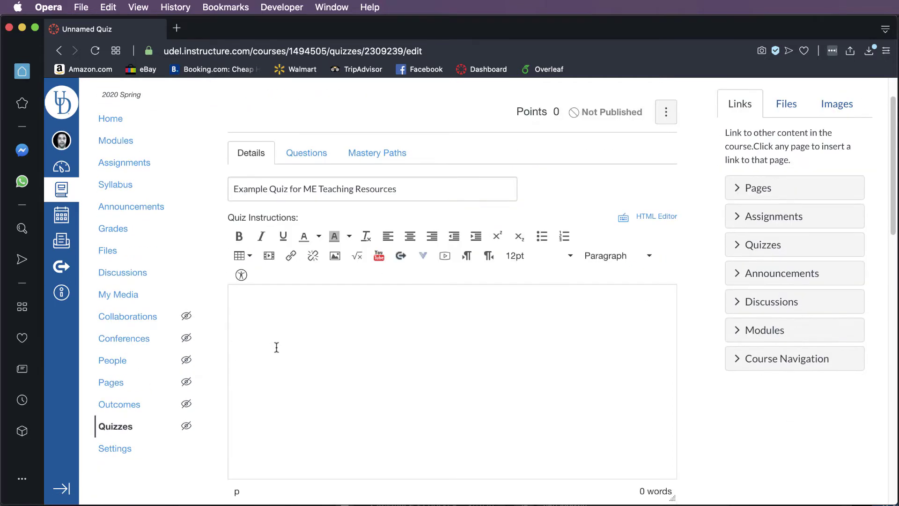
scroll(274, 349, "down", 1)
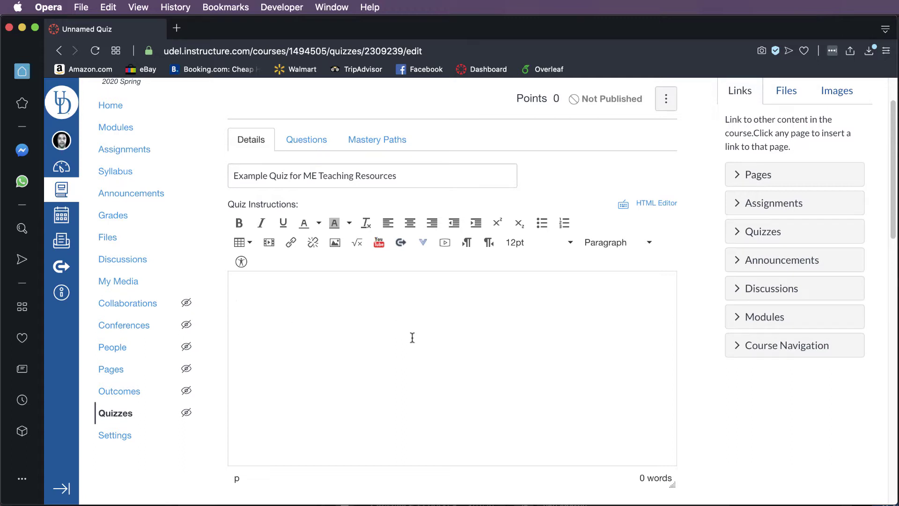
scroll(383, 331, "down", 5)
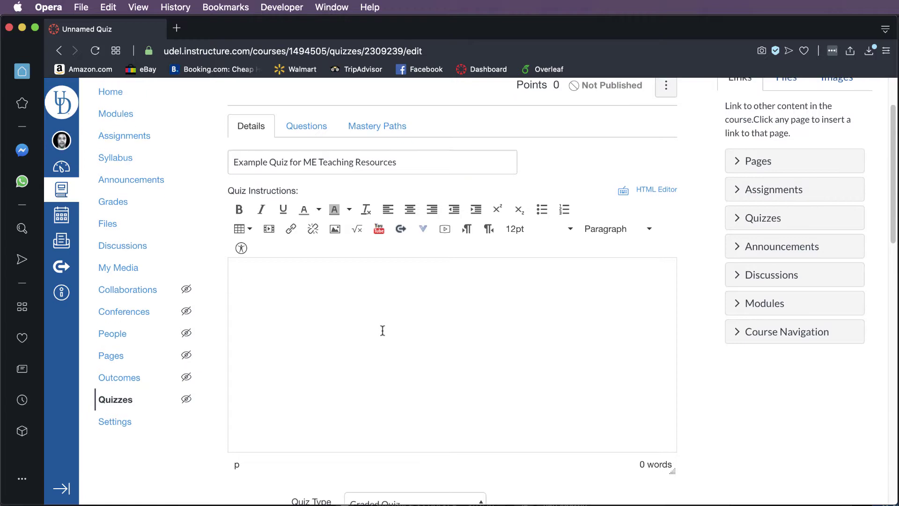
Expand the Quiz Type dropdown showing Practice Quiz, Graded Quiz, Graded Survey and Ungraded Survey.
scroll(382, 330, "down", 7)
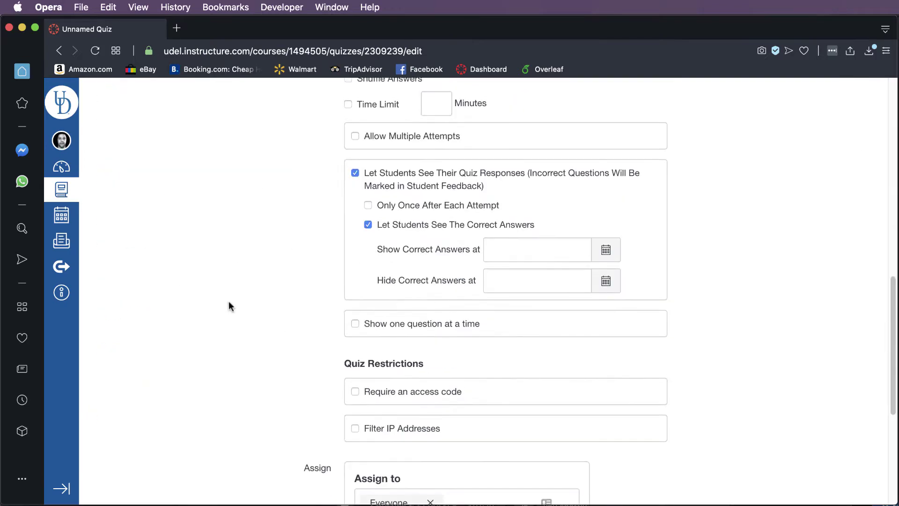
scroll(230, 301, "up", 3)
scroll(232, 304, "up", 2)
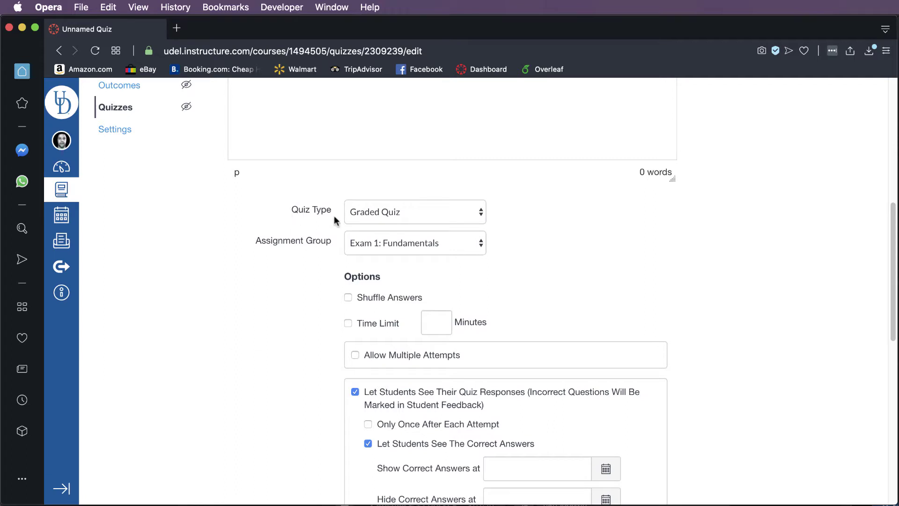
left_click(470, 216)
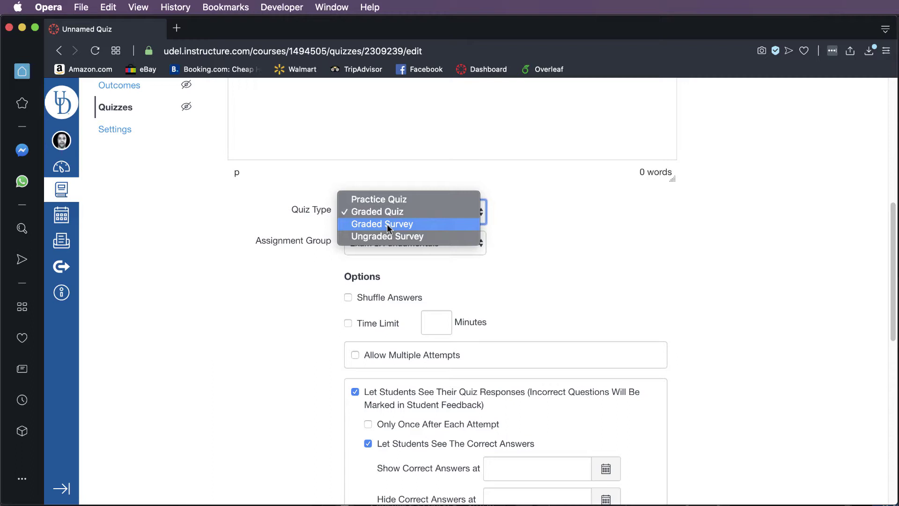
Browse the quiz type choices and leave the quiz set to Graded Quiz.
key("Down")
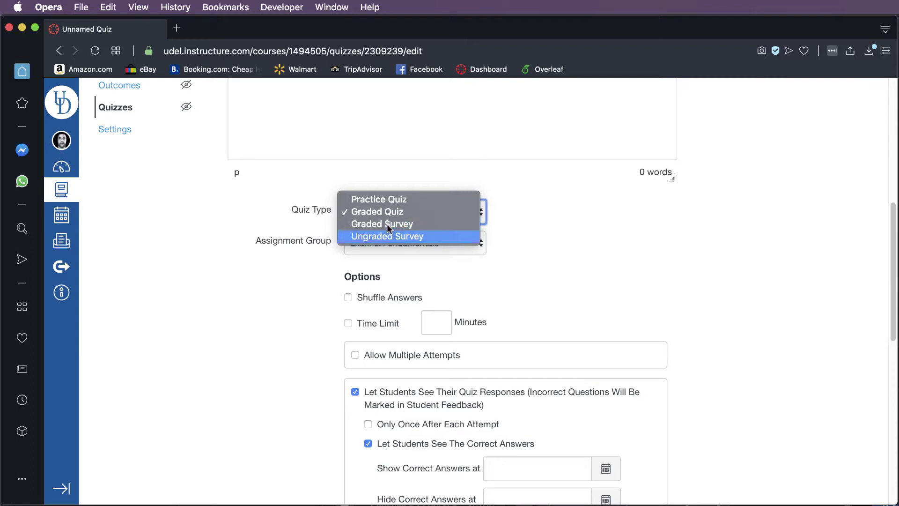
key("Down")
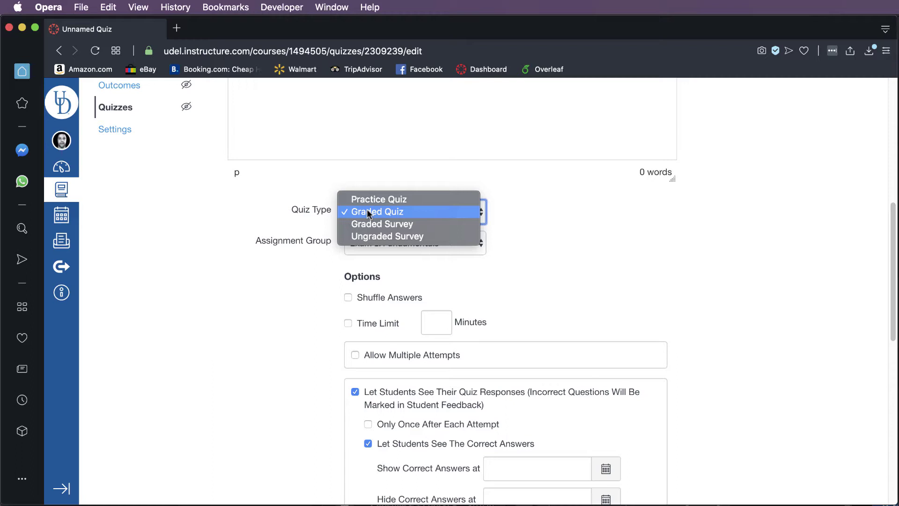
left_click(367, 212)
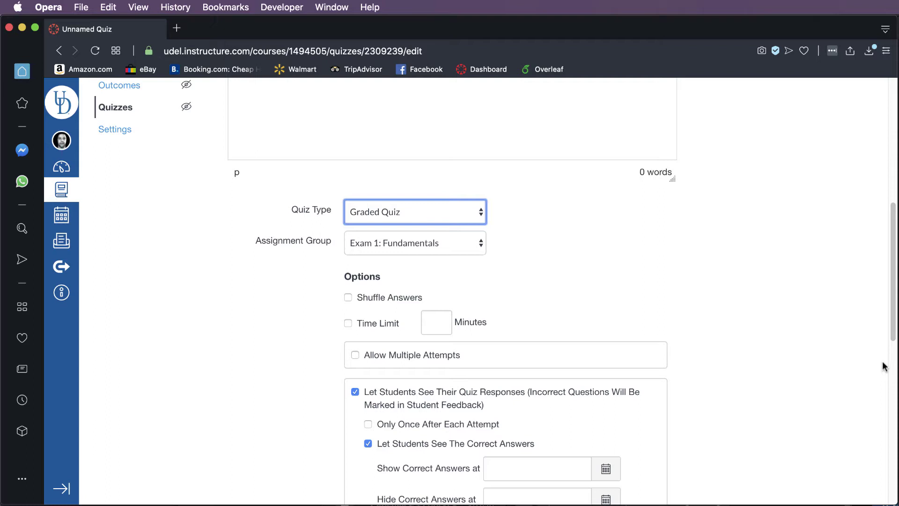
left_click(393, 206)
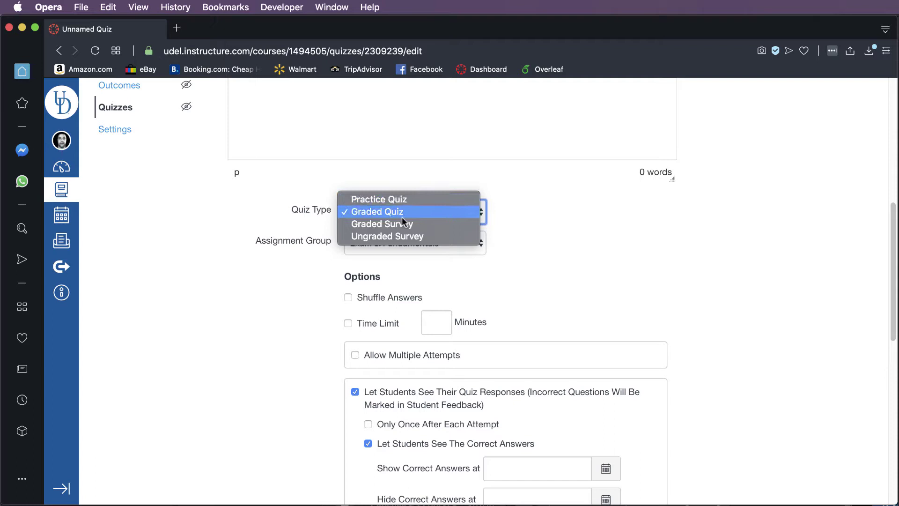
left_click(594, 250)
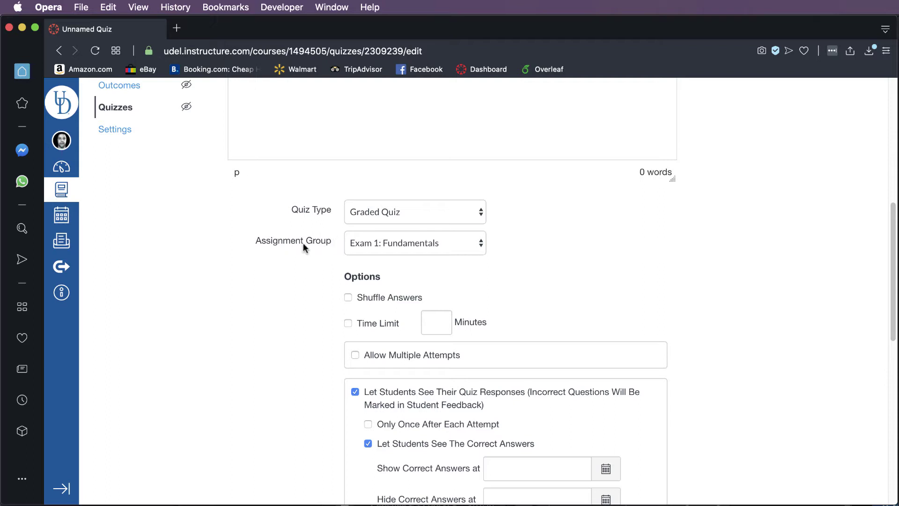
File the quiz under the 'Learning Checks / Pre-class Activities' assignment group.
left_click(396, 236)
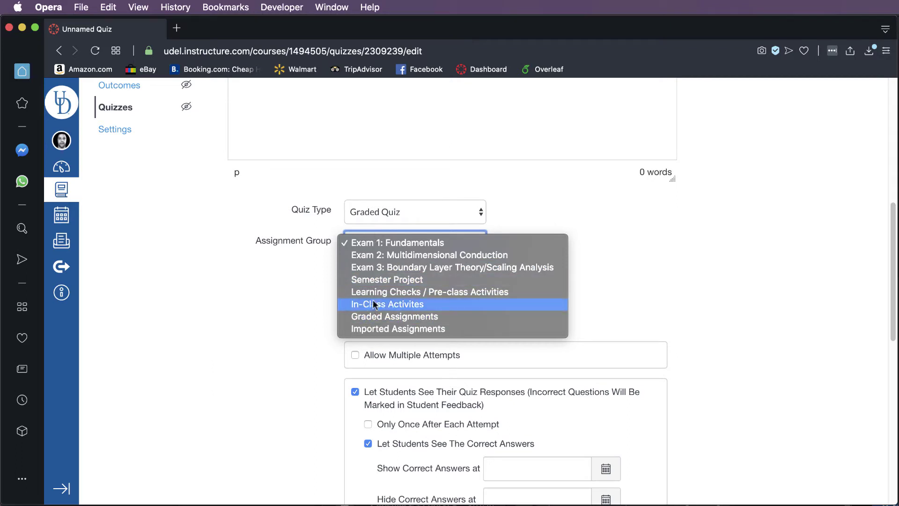
left_click(457, 292)
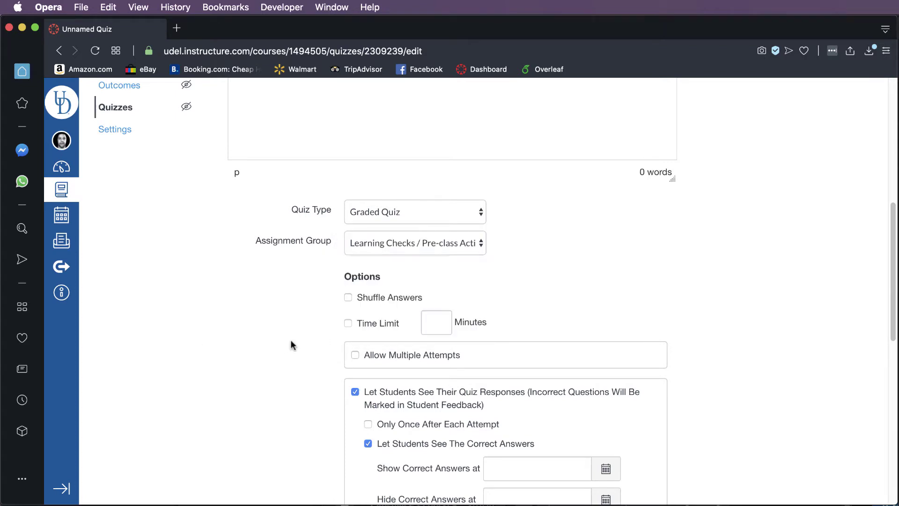
scroll(303, 343, "down", 3)
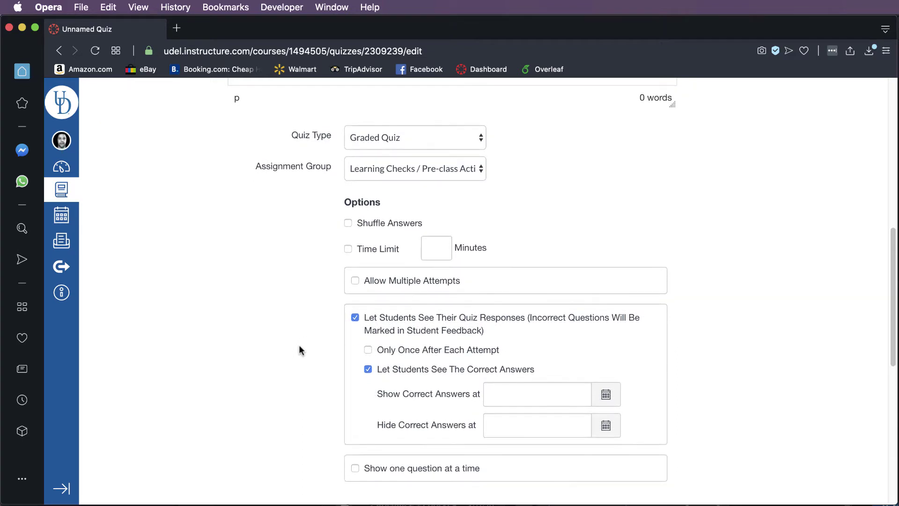
scroll(345, 293, "up", 2)
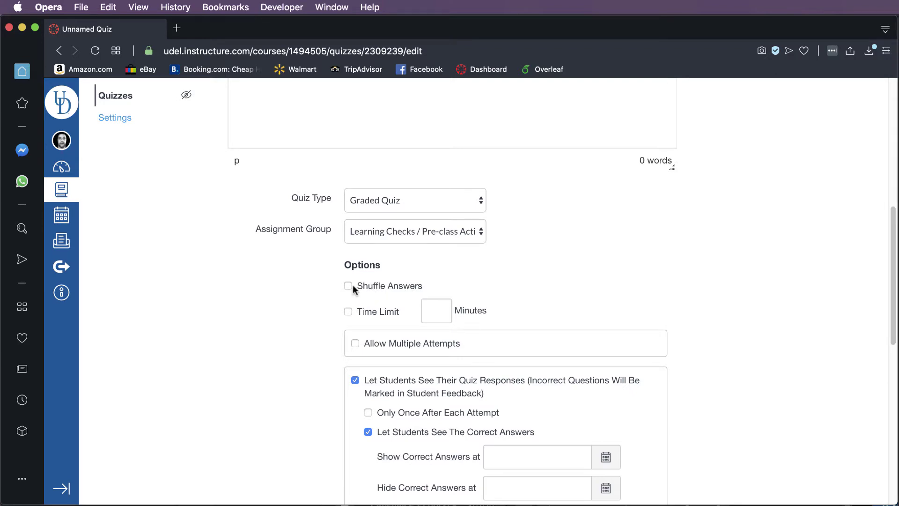
left_click(347, 313)
left_click(348, 312)
scroll(303, 379, "down", 3)
scroll(303, 380, "down", 1)
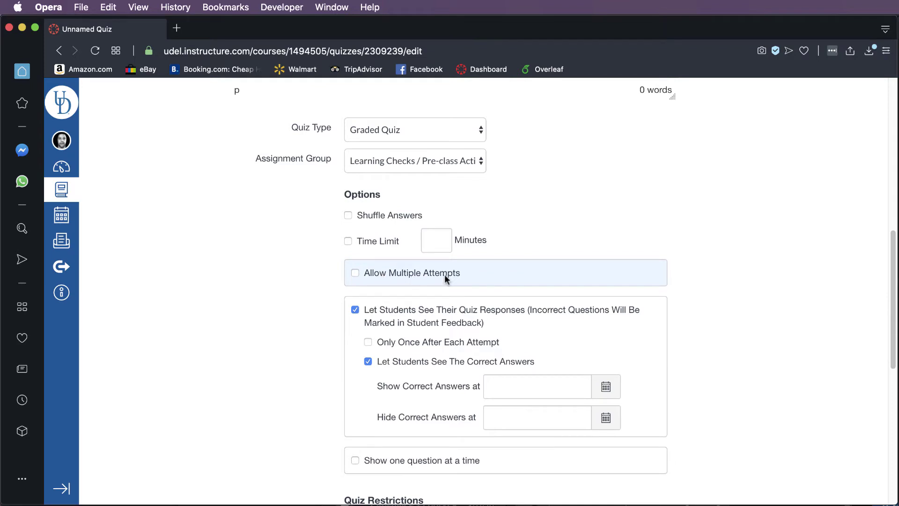
Enable multiple attempts and limit the allowed attempts to 2, keeping the highest score.
left_click(355, 273)
left_click(355, 273)
left_click(355, 274)
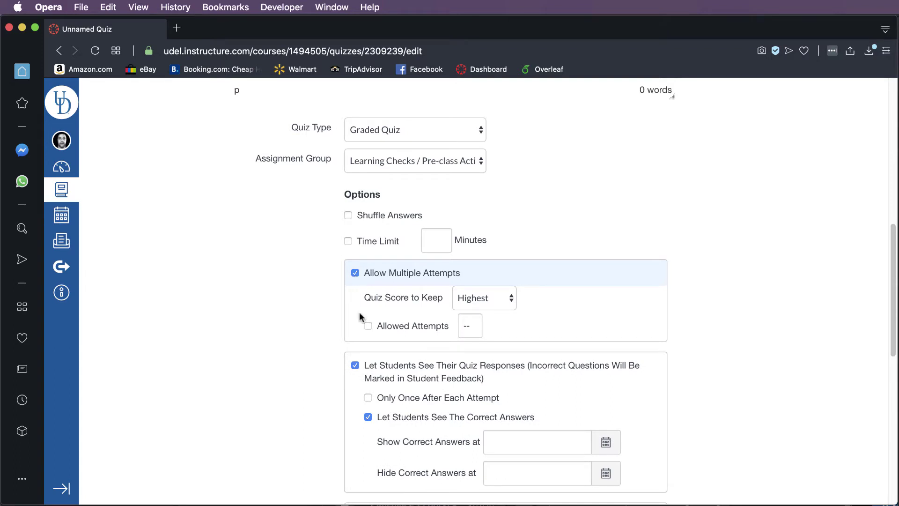
left_click(369, 326)
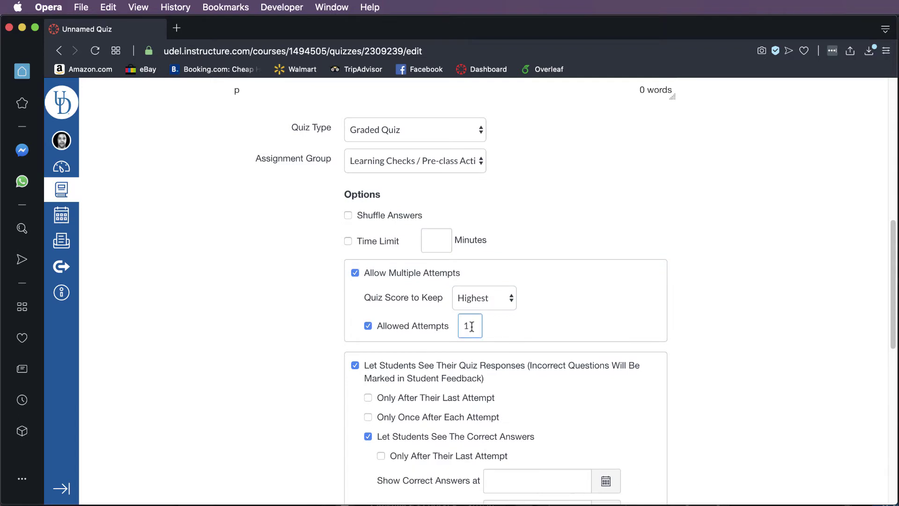
key("BackSpace")
type("2")
left_click(276, 323)
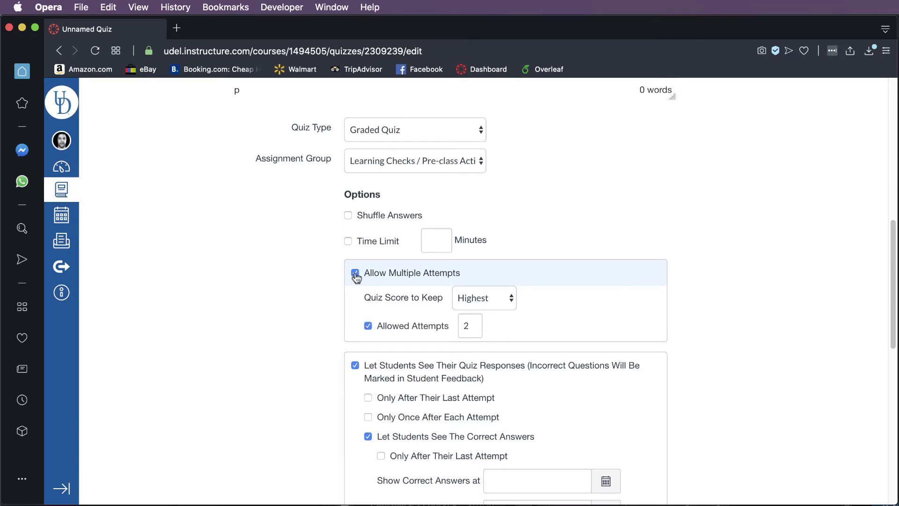
Check 'Only After Their Last Attempt' for correct answers, leaving the show dates empty.
scroll(308, 364, "down", 4)
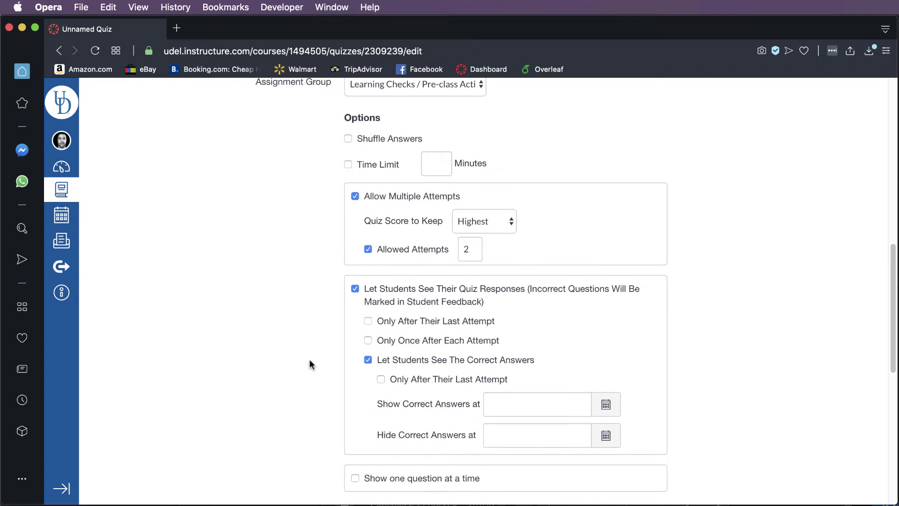
scroll(331, 364, "down", 2)
scroll(331, 364, "down", 1)
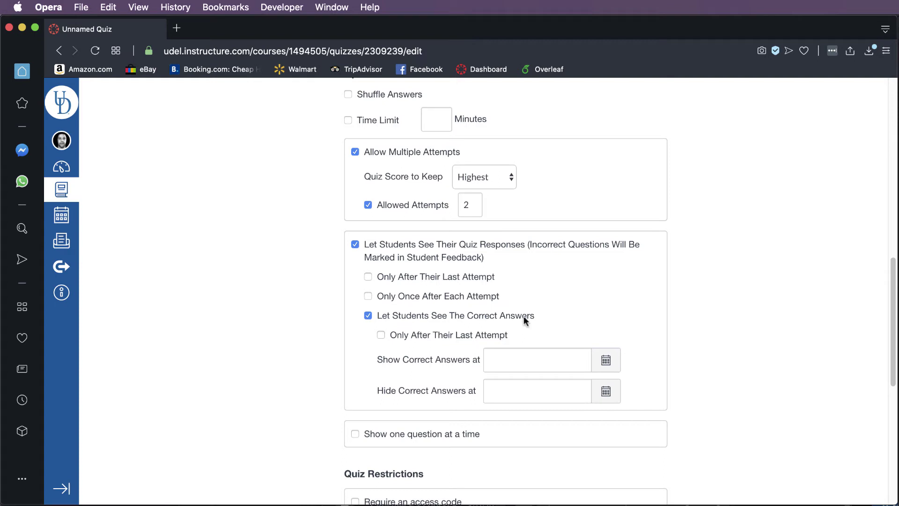
left_click(381, 336)
left_click(380, 334)
left_click(617, 366)
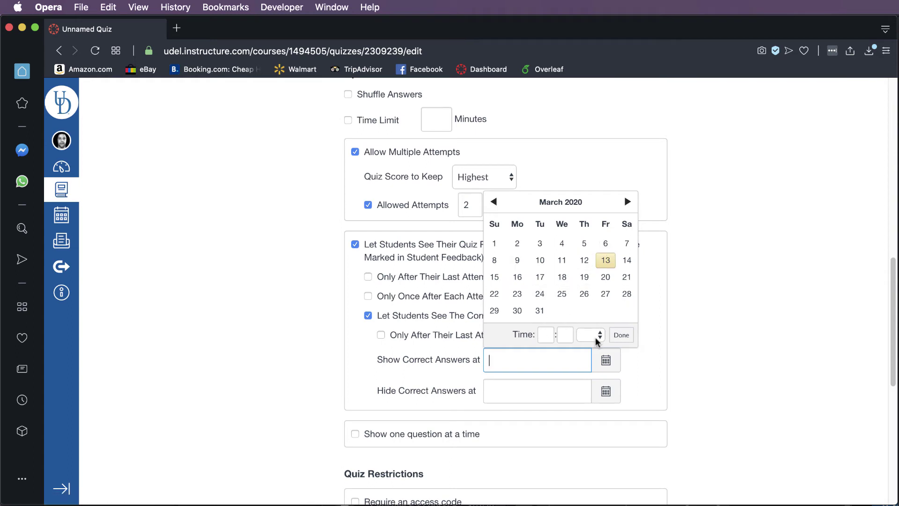
left_click(395, 355)
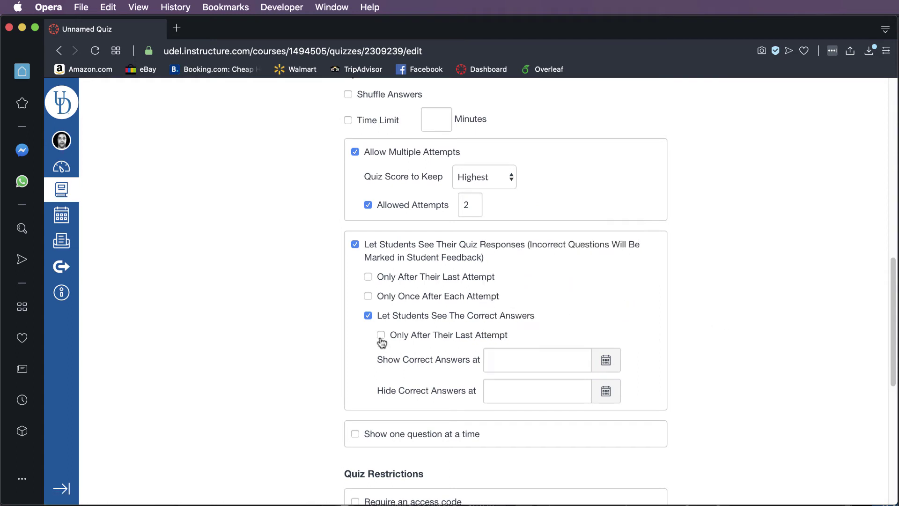
left_click(381, 338)
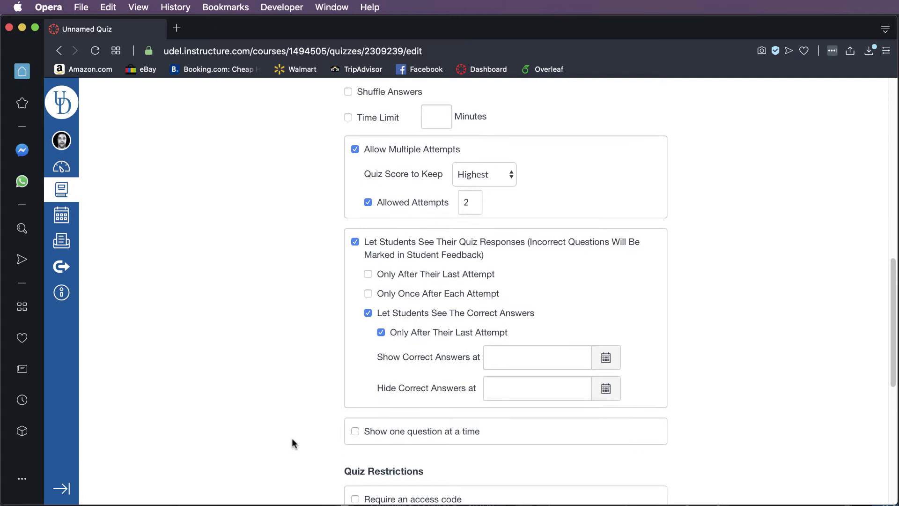
scroll(292, 440, "down", 2)
scroll(305, 401, "up", 2)
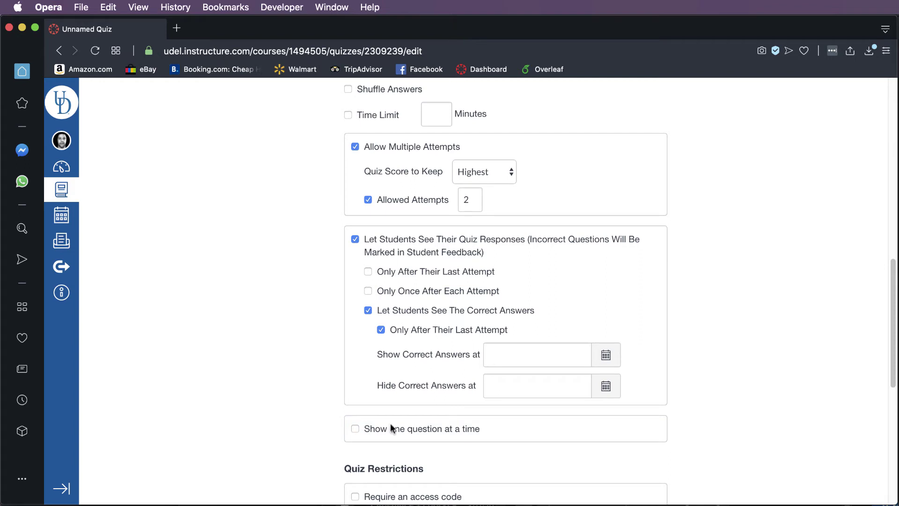
left_click(355, 429)
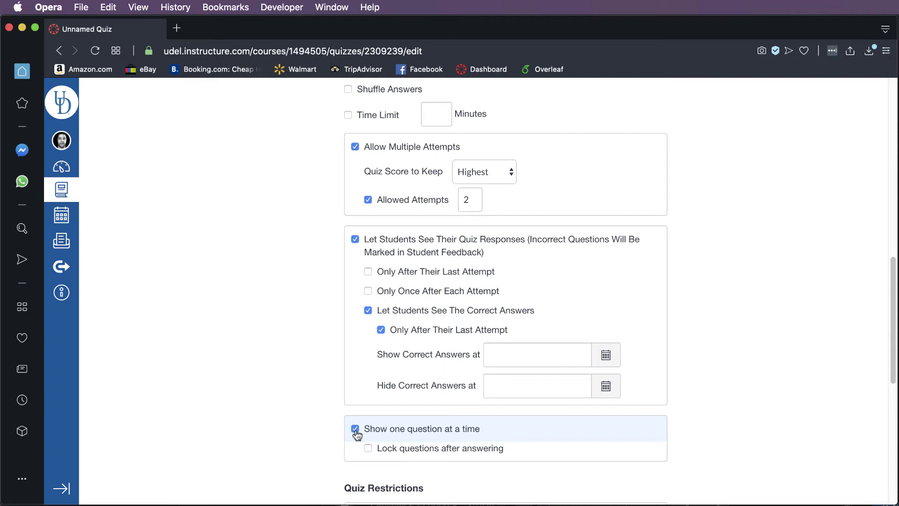
left_click(355, 429)
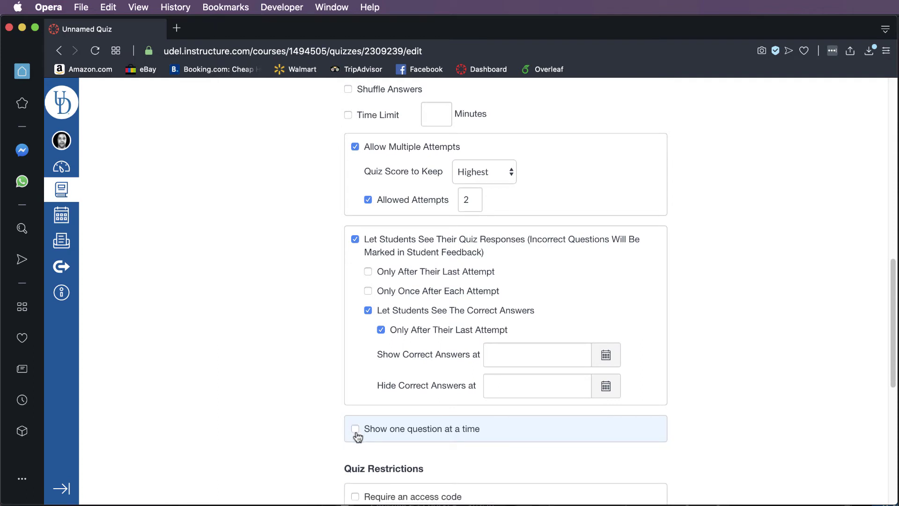
left_click(356, 429)
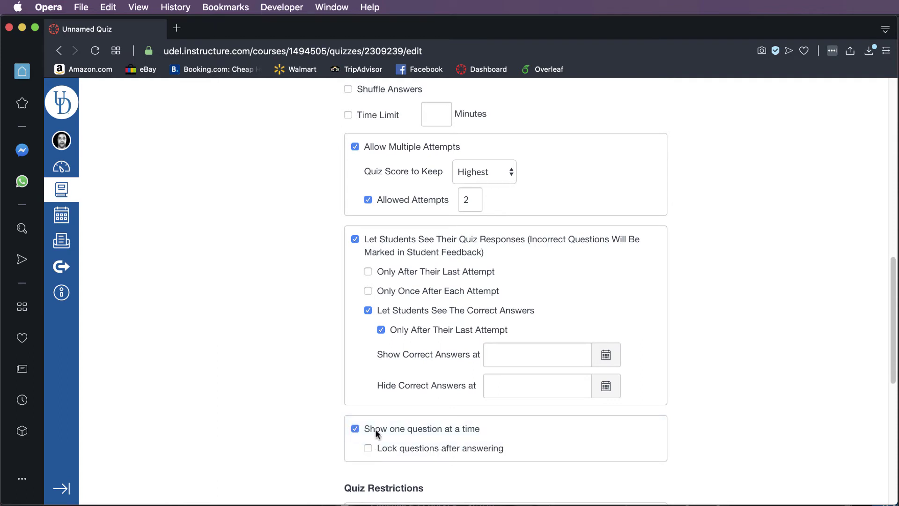
left_click(375, 429)
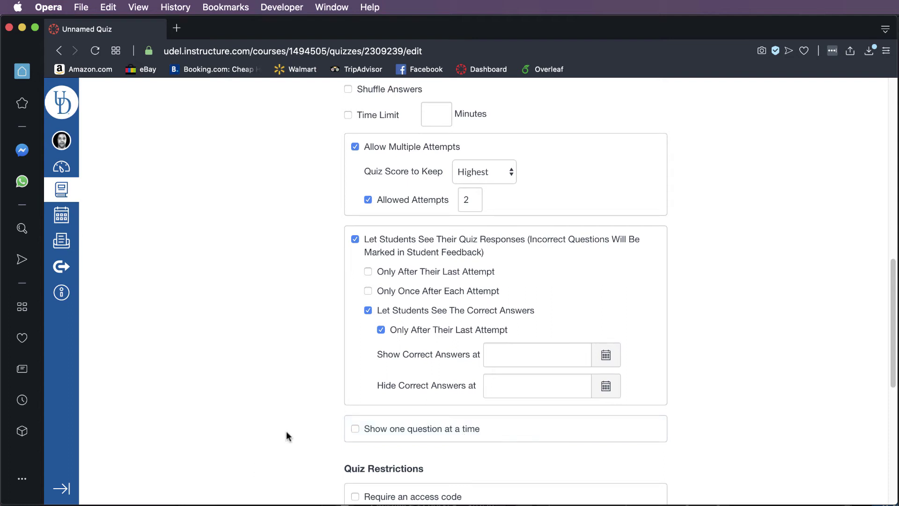
scroll(291, 431, "down", 1)
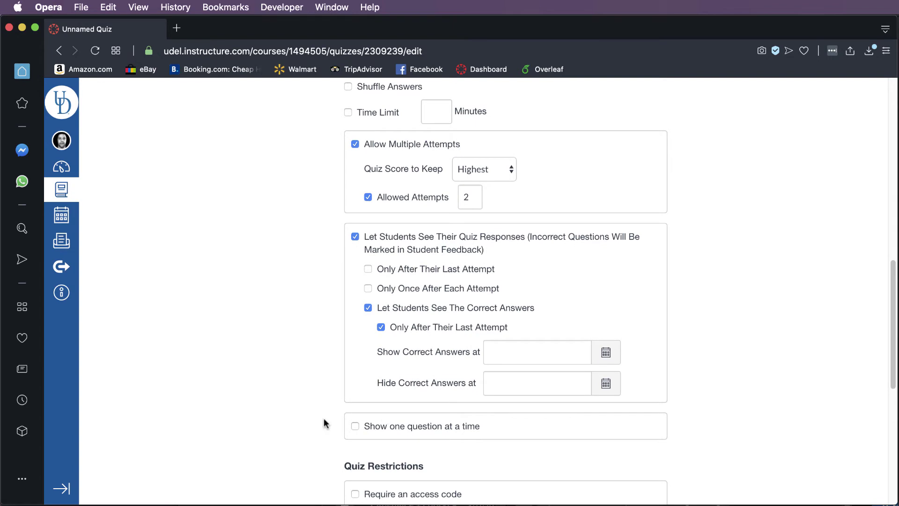
scroll(324, 422, "down", 3)
scroll(326, 424, "down", 5)
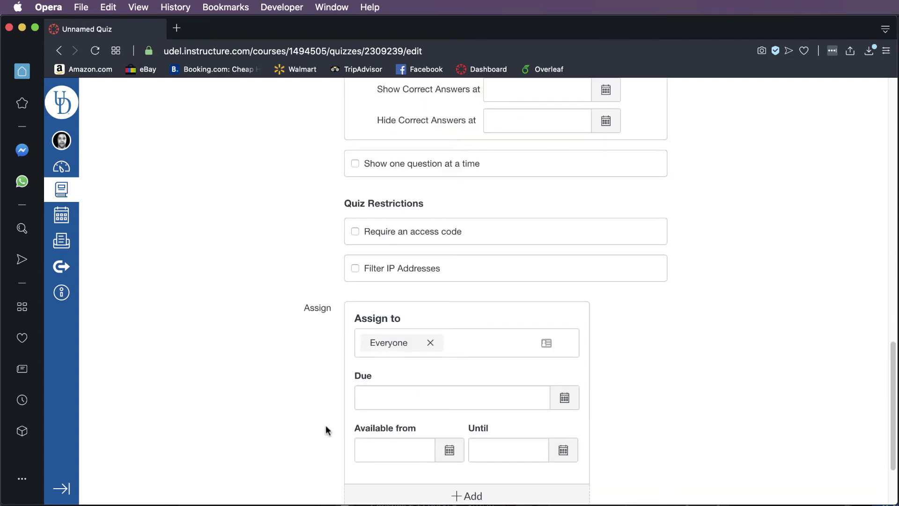
scroll(325, 430, "down", 2)
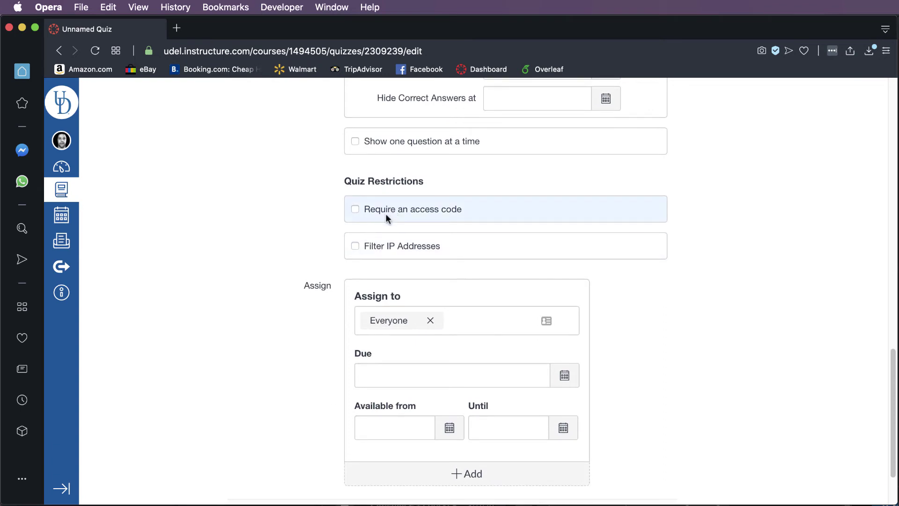
left_click(356, 210)
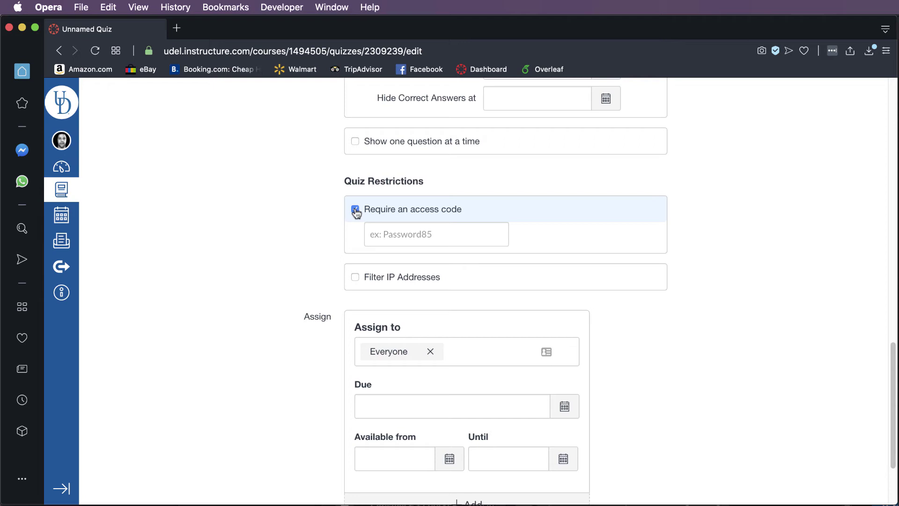
left_click(356, 210)
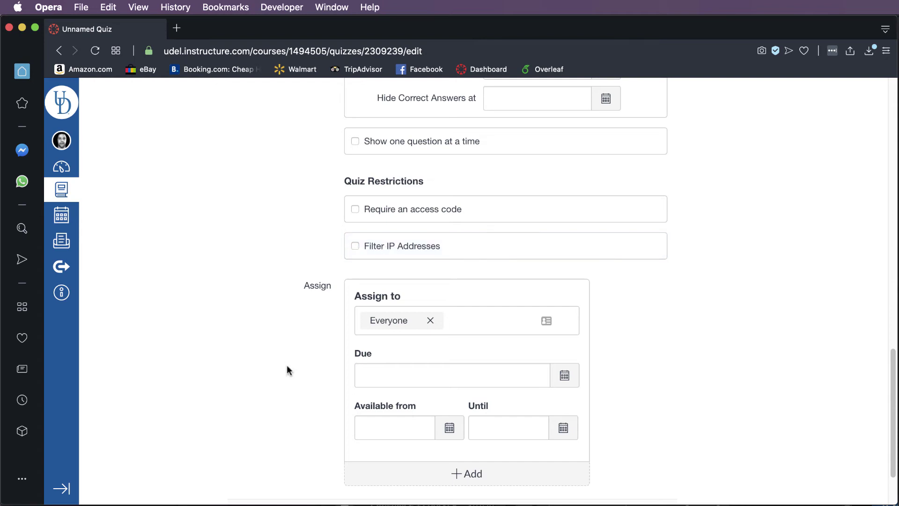
scroll(289, 367, "down", 1)
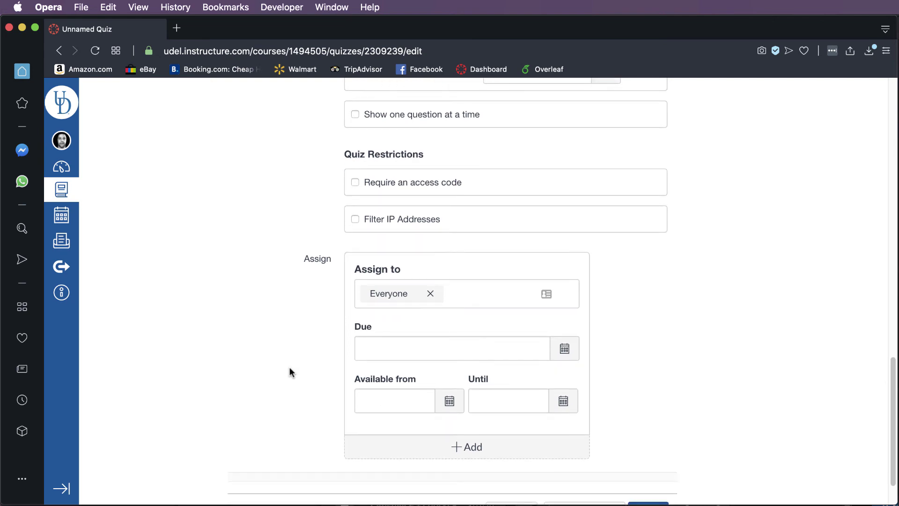
scroll(286, 371, "down", 2)
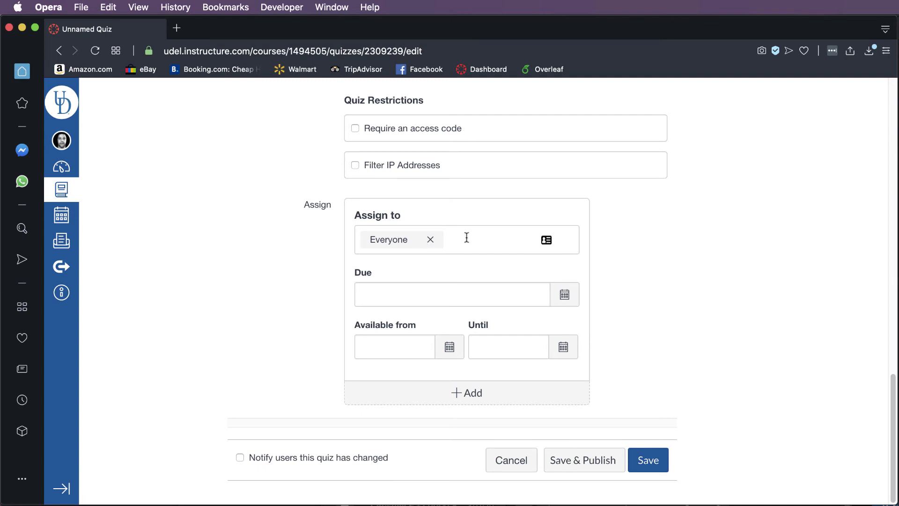
left_click(500, 240)
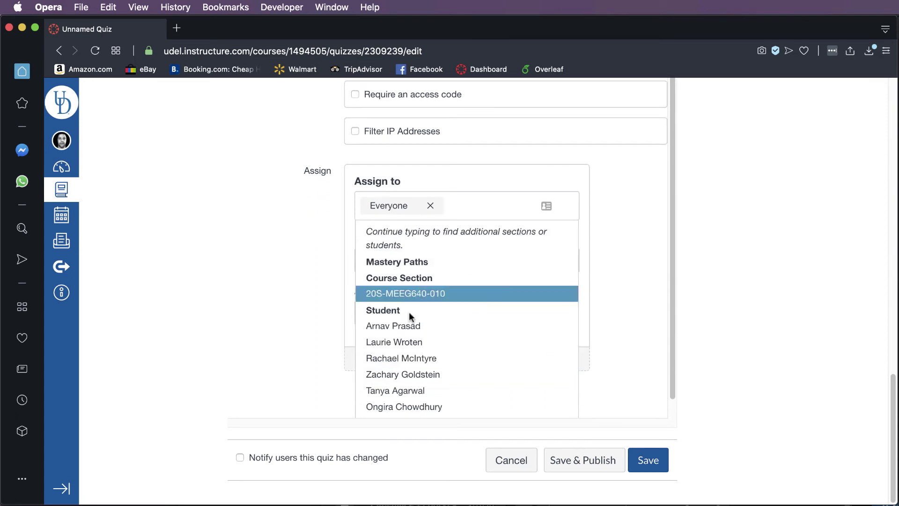
left_click(272, 280)
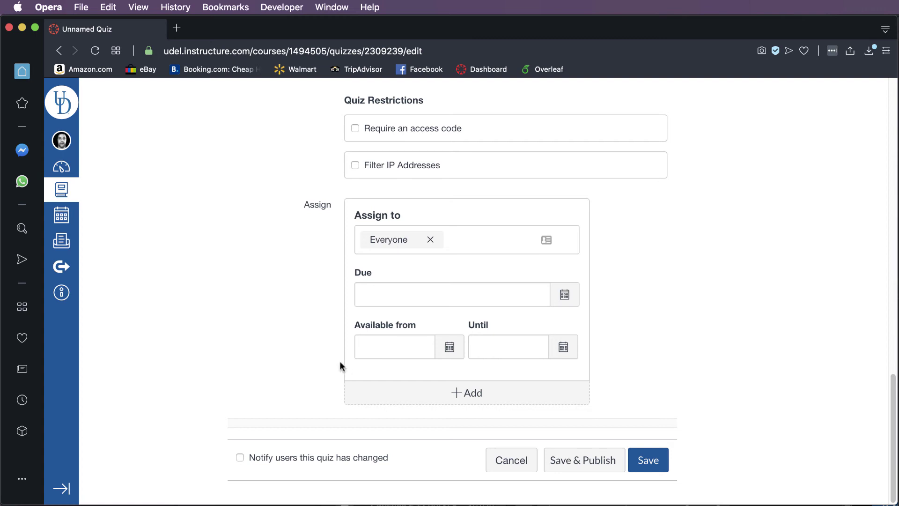
Go through the Due, Available from and Until date fields, leaving them all blank.
left_click(566, 295)
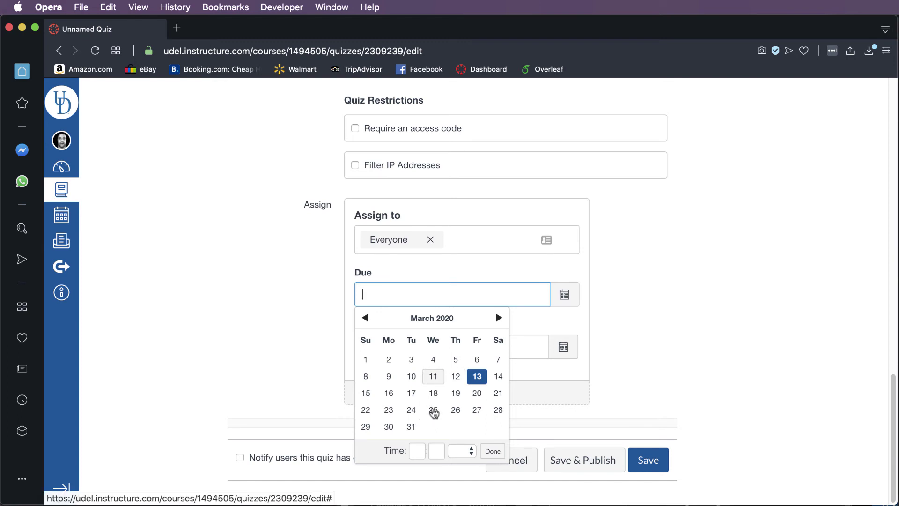
left_click(586, 373)
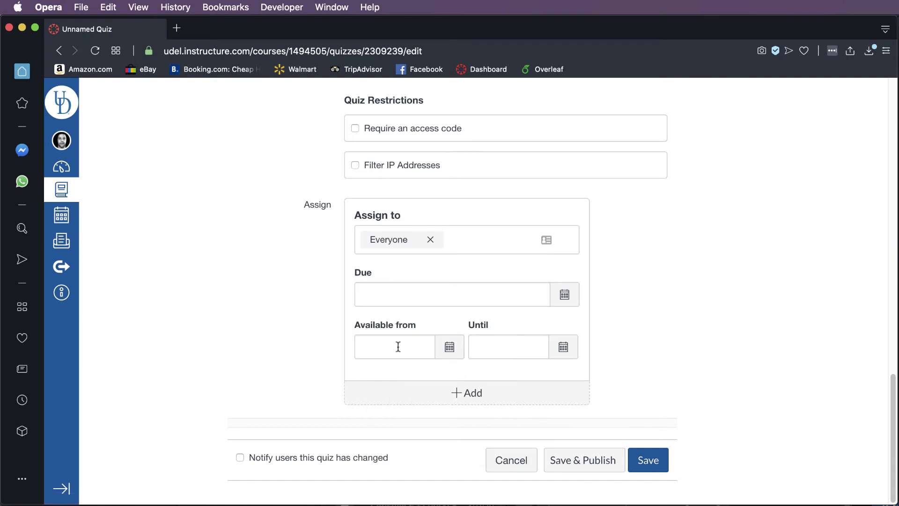
left_click(369, 344)
left_click_drag(422, 324, 381, 349)
left_click(382, 349)
left_click(492, 350)
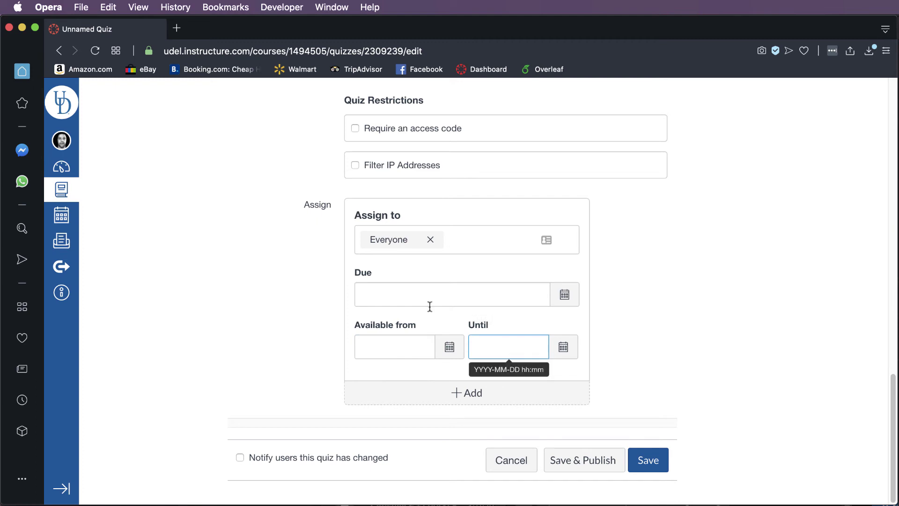
left_click(420, 290)
left_click(497, 352)
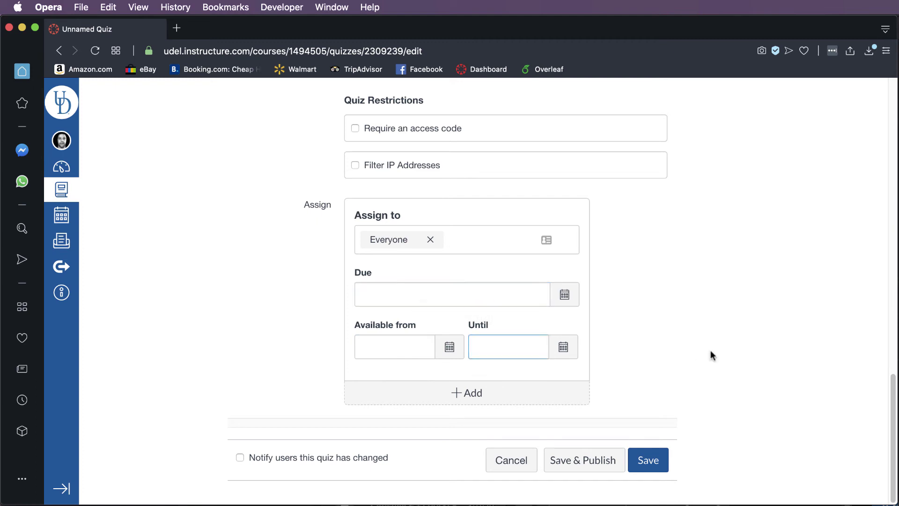
left_click(711, 351)
Check the Until date calendar without choosing a date, then focus the Due date field.
left_click(499, 352)
left_click(460, 300)
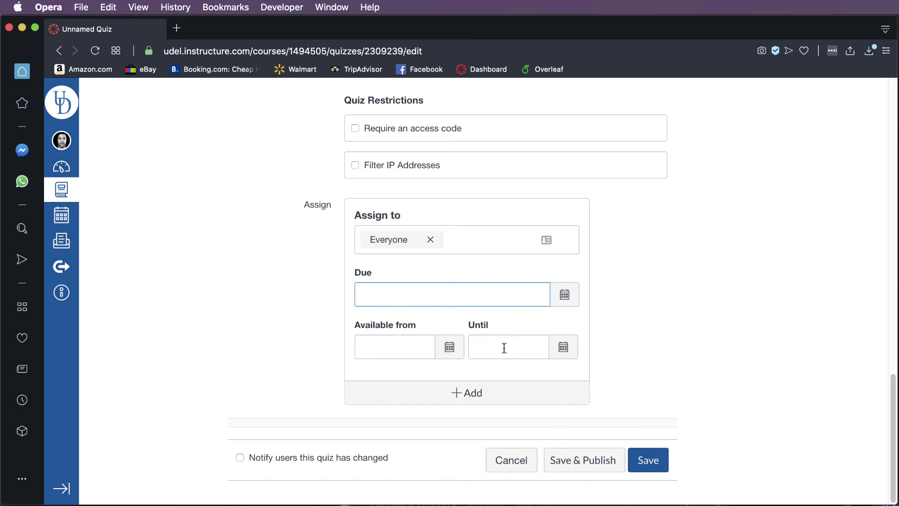
left_click(502, 345)
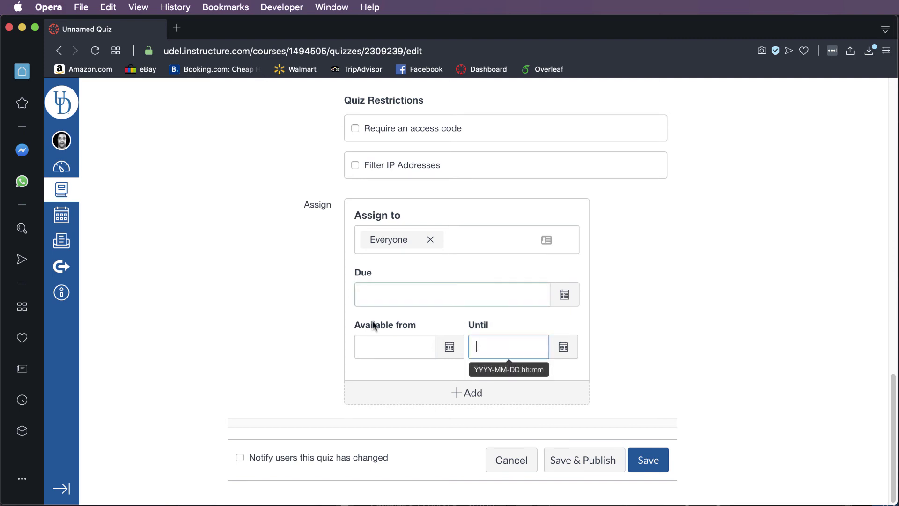
left_click(571, 349)
left_click(605, 377)
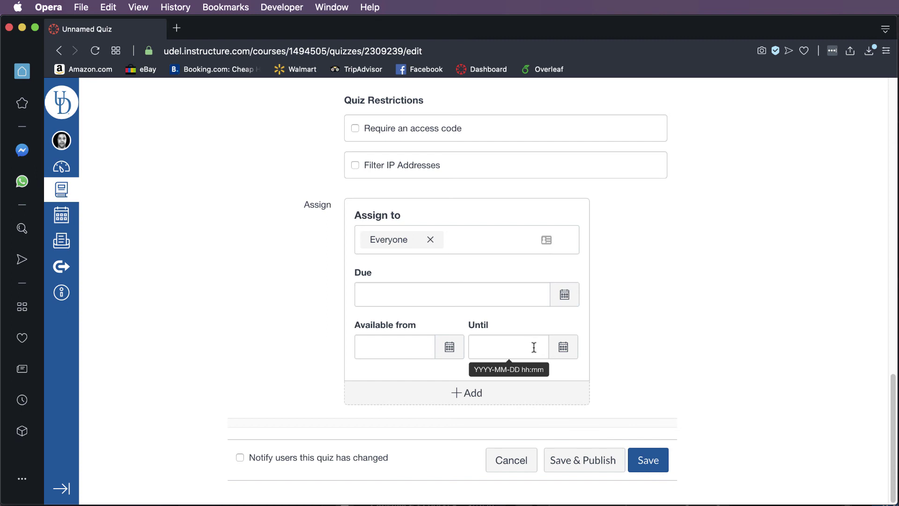
left_click(367, 293)
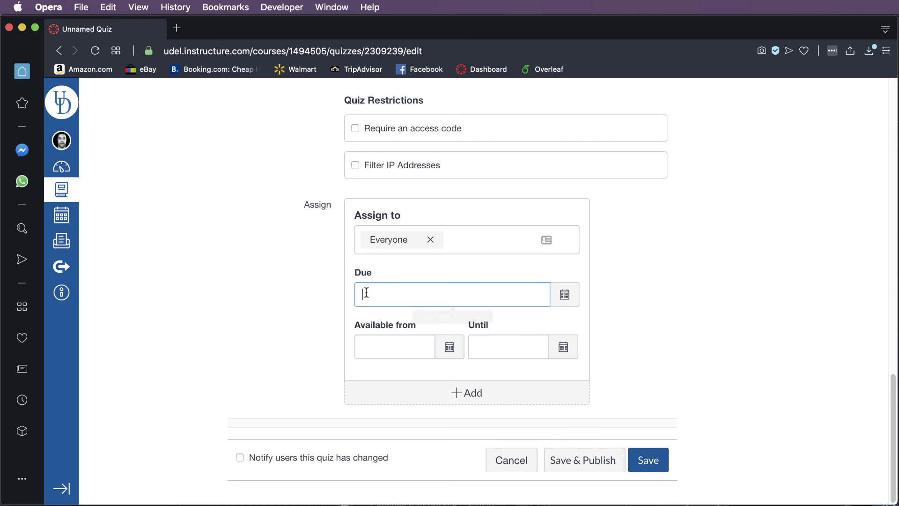
Set the quiz due date to March 27 from the Due calendar.
left_click(410, 357)
left_click(506, 352)
left_click(564, 295)
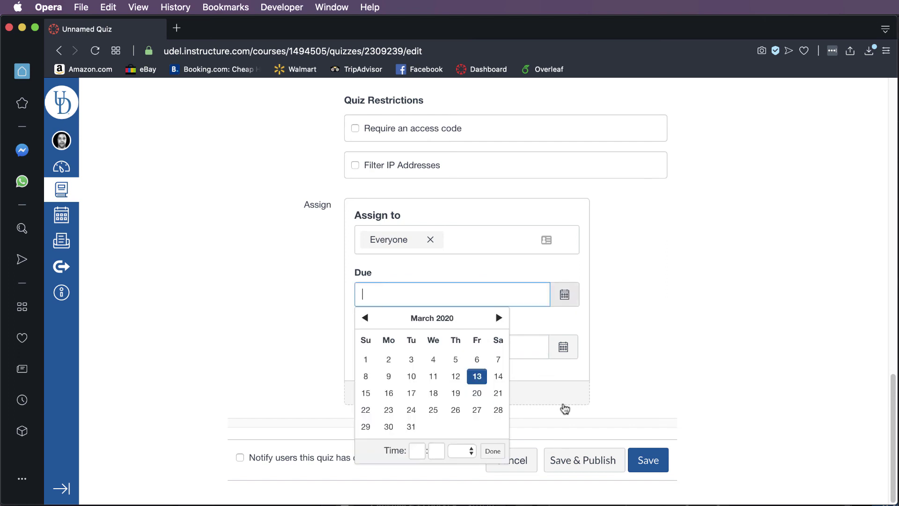
left_click(432, 360)
left_click(490, 450)
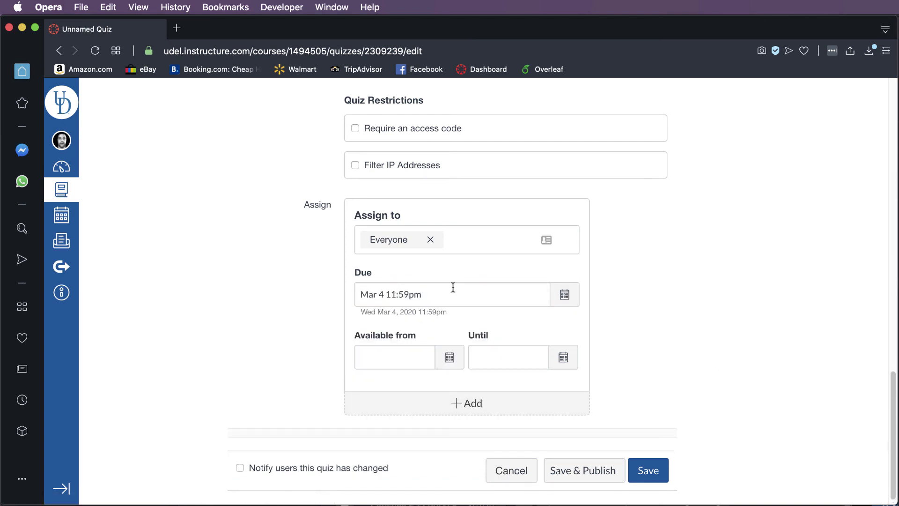
left_click(565, 294)
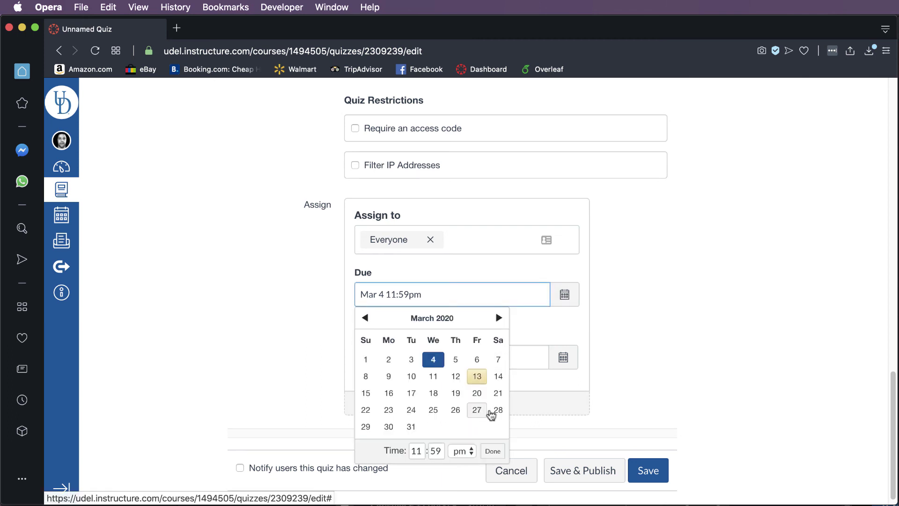
left_click(477, 410)
left_click(408, 335)
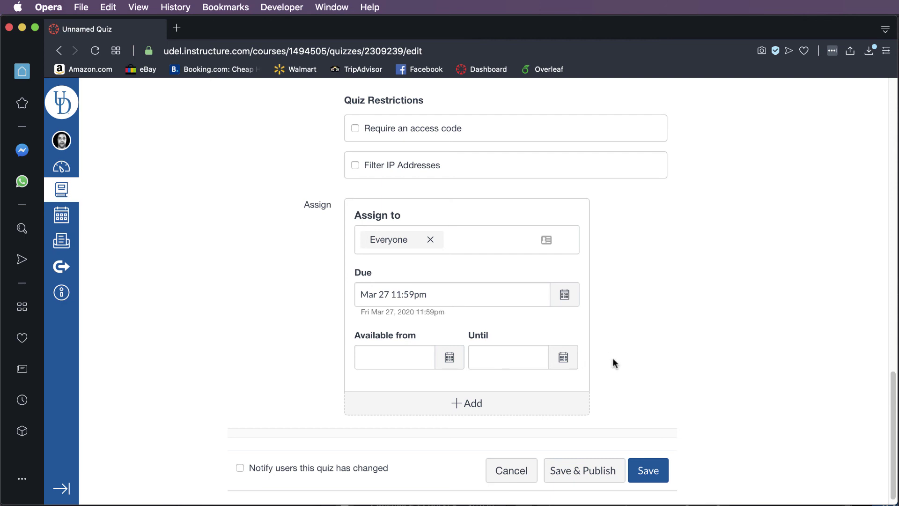
Set the Until date to March 27 at 11:59pm and scroll to the form's bottom.
left_click(564, 357)
key("Return")
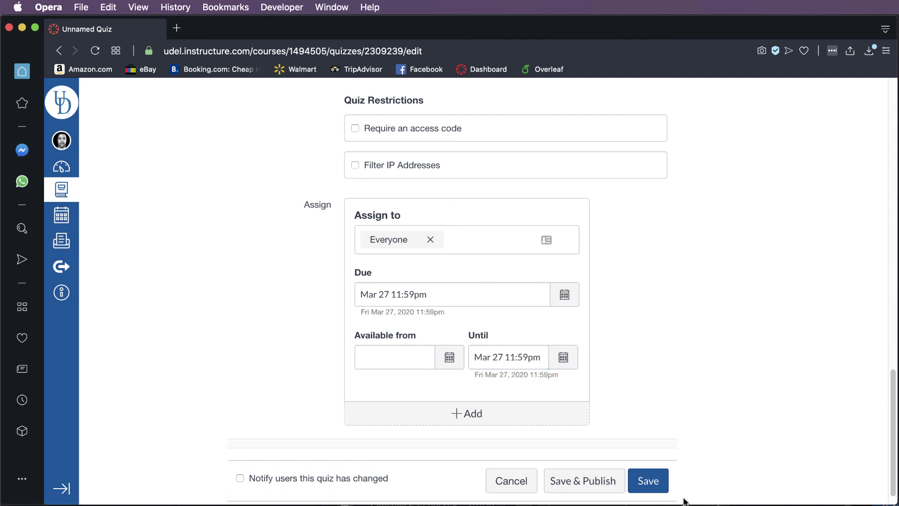
left_click(567, 358)
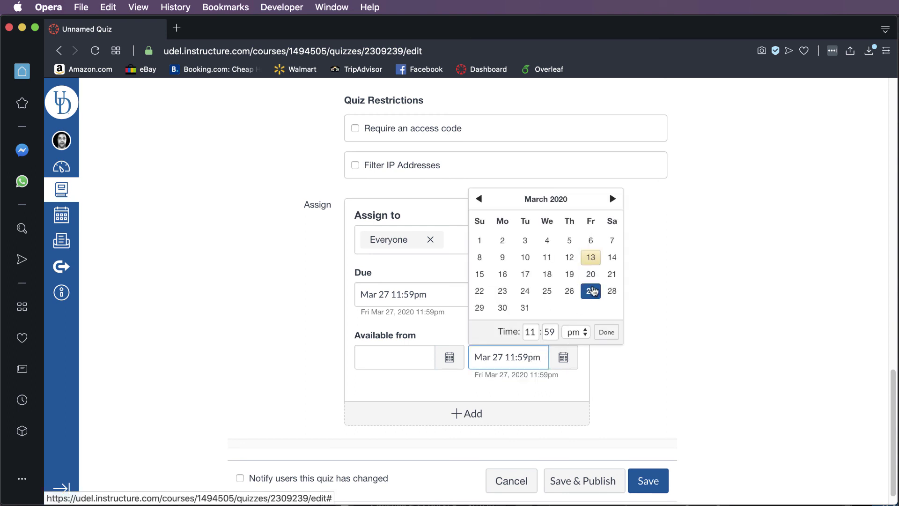
left_click(580, 437)
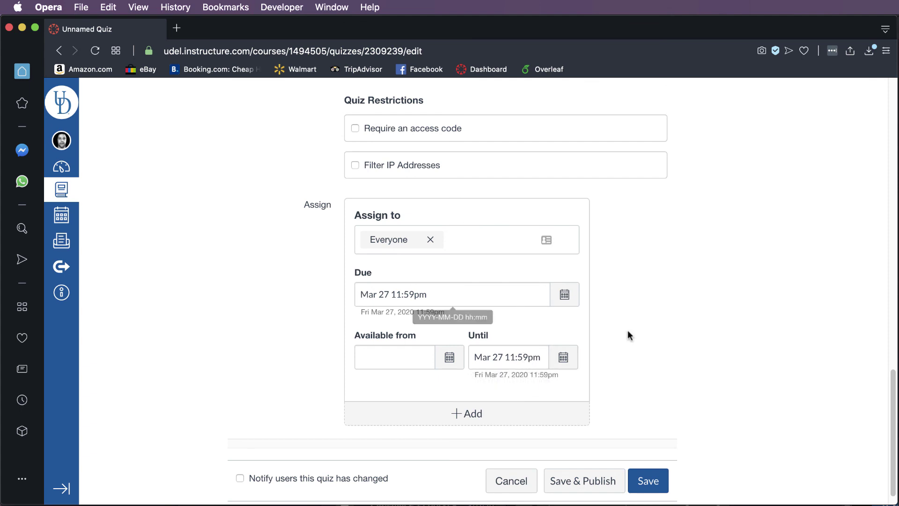
scroll(700, 463, "up", 1)
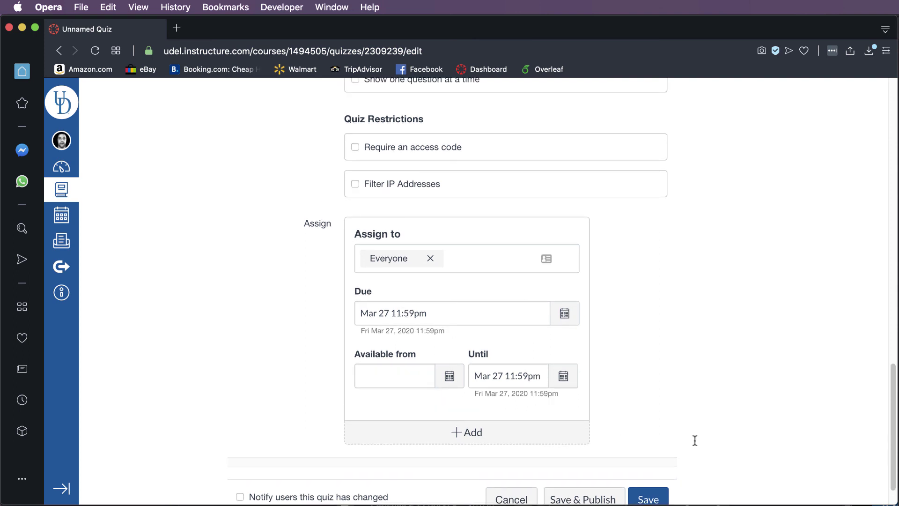
scroll(682, 428, "down", 1)
scroll(681, 428, "down", 2)
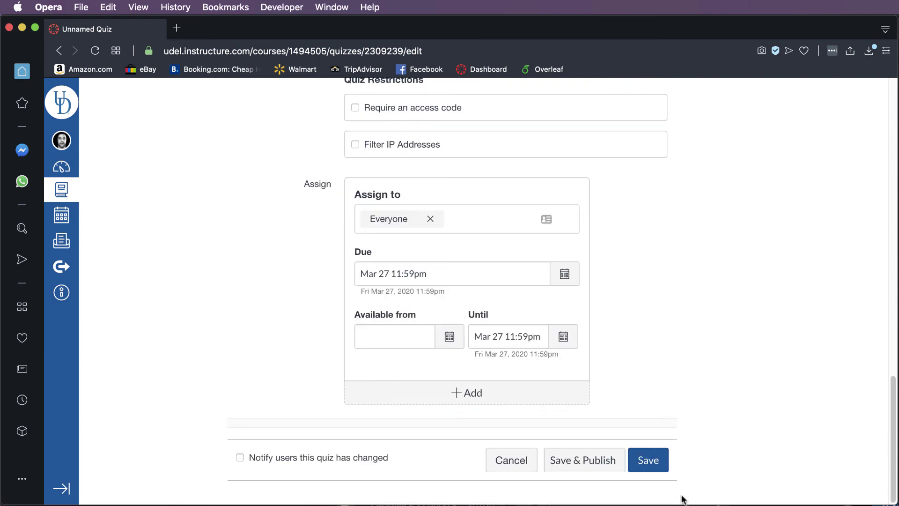
Save the quiz settings and review the summary's Mar 27 due and until dates.
left_click(650, 464)
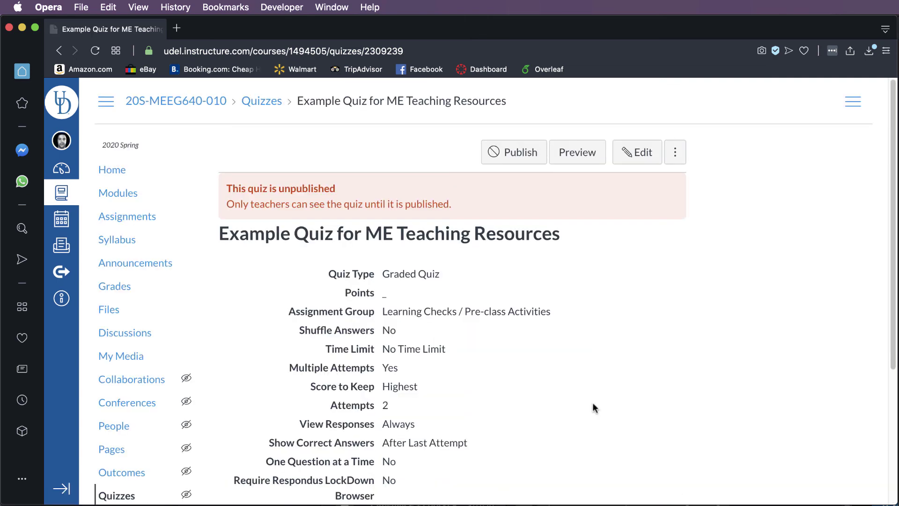
scroll(610, 405, "down", 4)
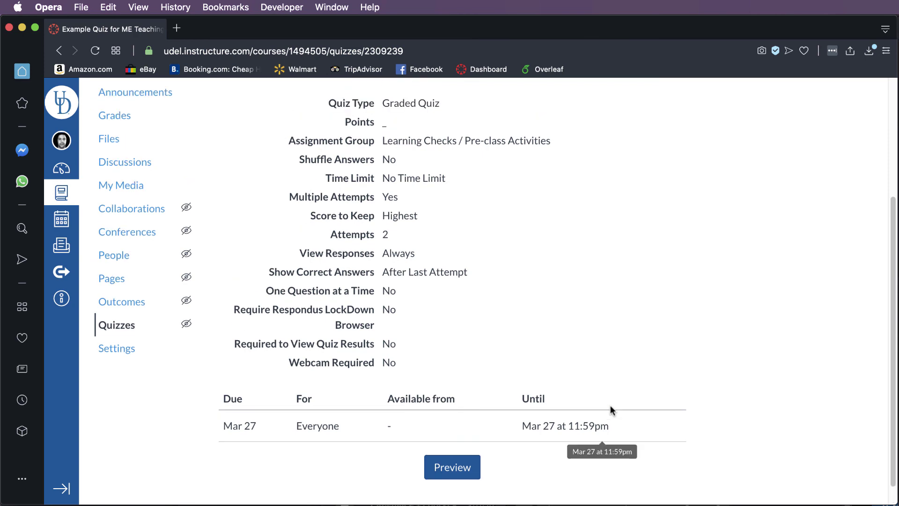
scroll(611, 406, "up", 5)
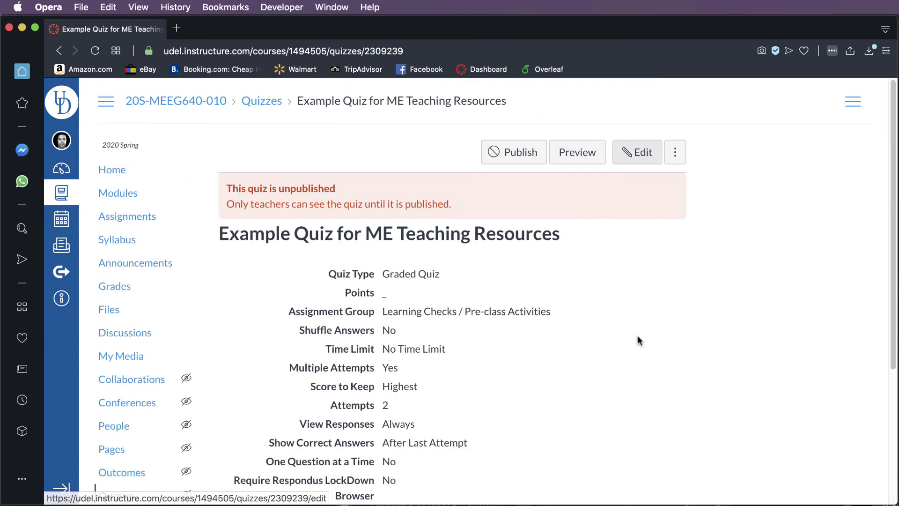
scroll(637, 335, "down", 4)
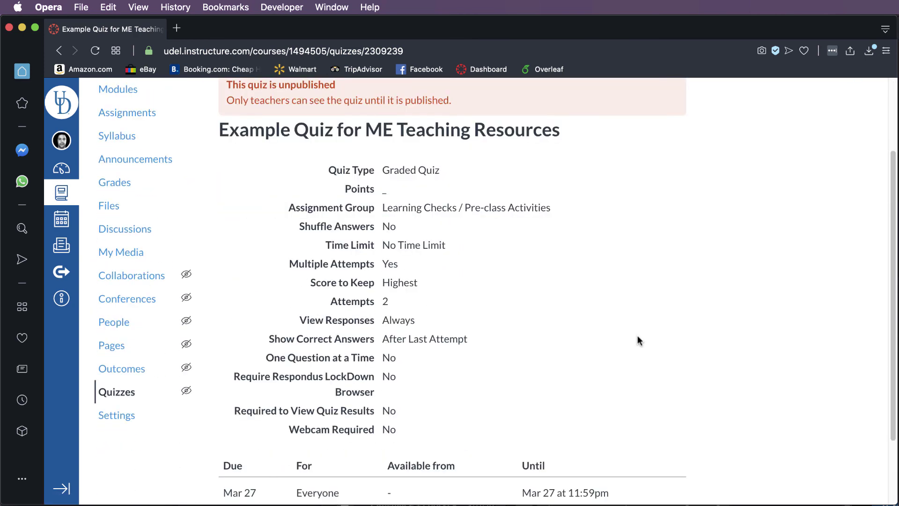
scroll(637, 336, "down", 2)
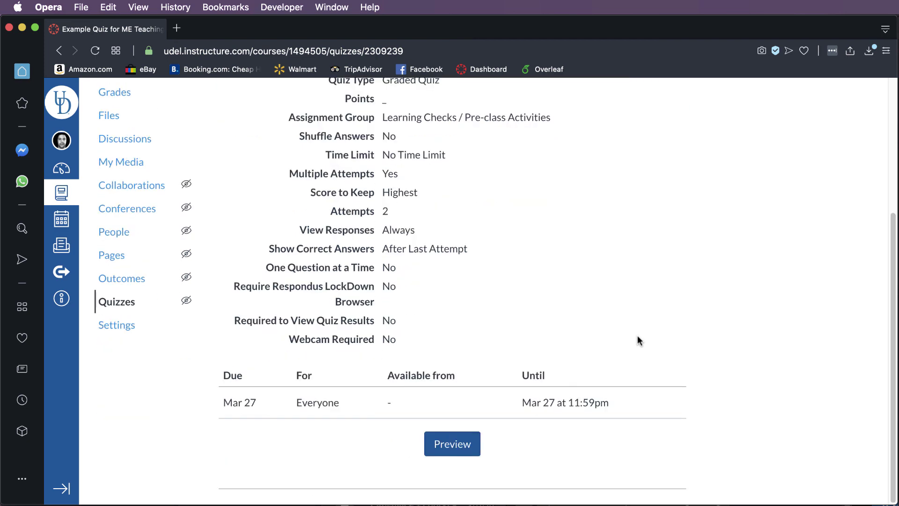
scroll(637, 335, "up", 5)
Open the quiz's edit form, select its title, and check the Mar 27 due dates.
left_click(638, 154)
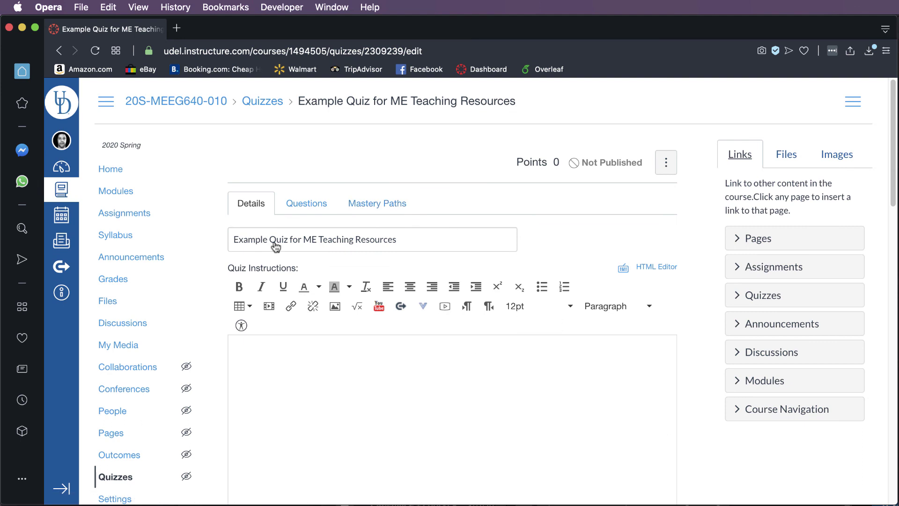
triple_click(417, 249)
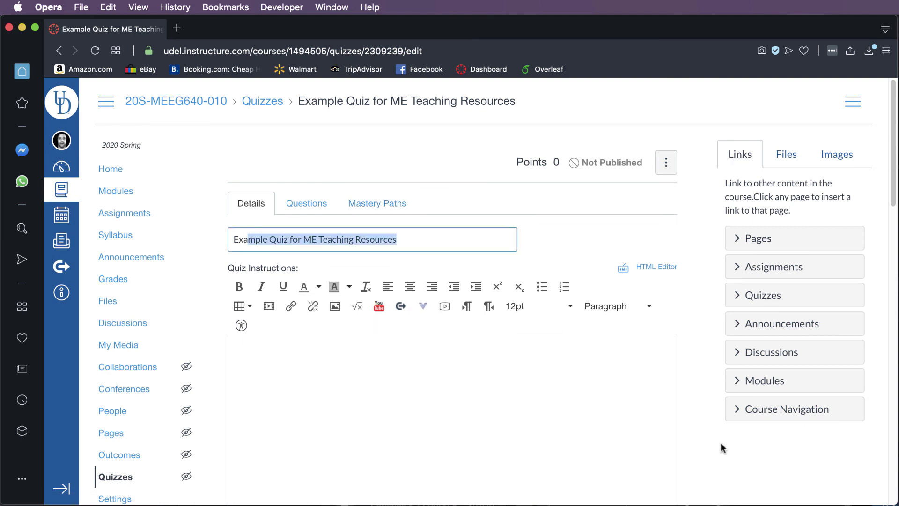
scroll(708, 484, "down", 20)
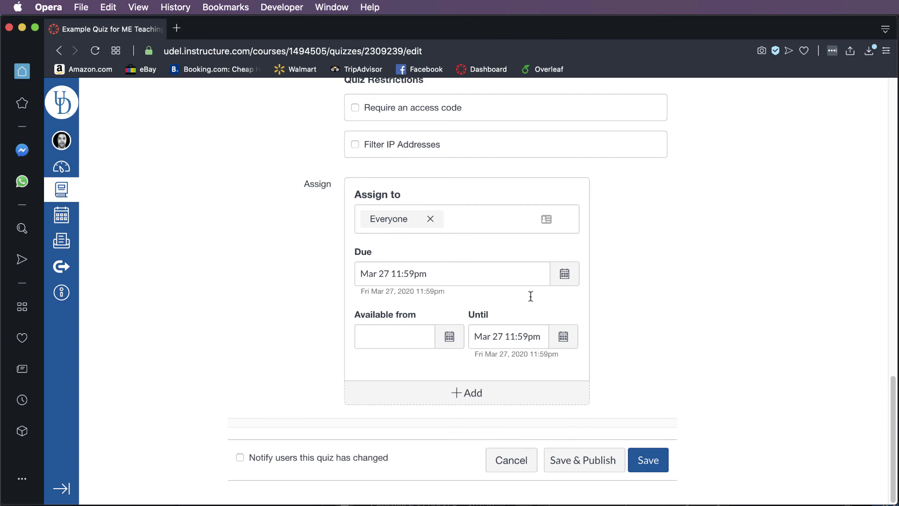
scroll(735, 348, "up", 20)
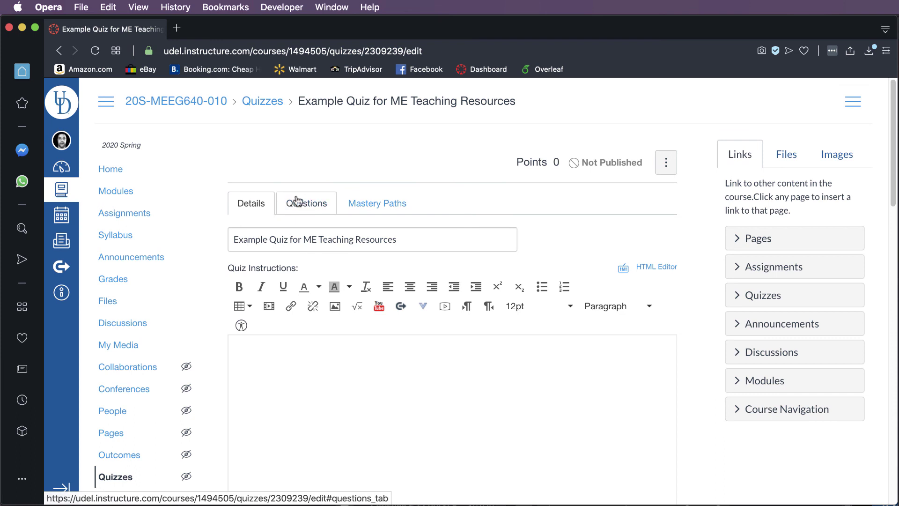
Add a blank 1-point Multiple Choice question on the quiz's Questions tab.
left_click(315, 205)
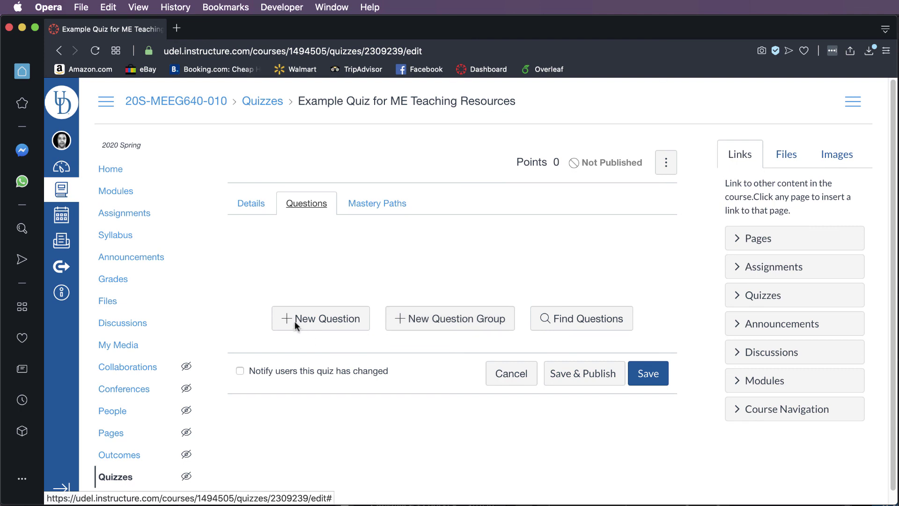
key("Tab")
left_click(320, 335)
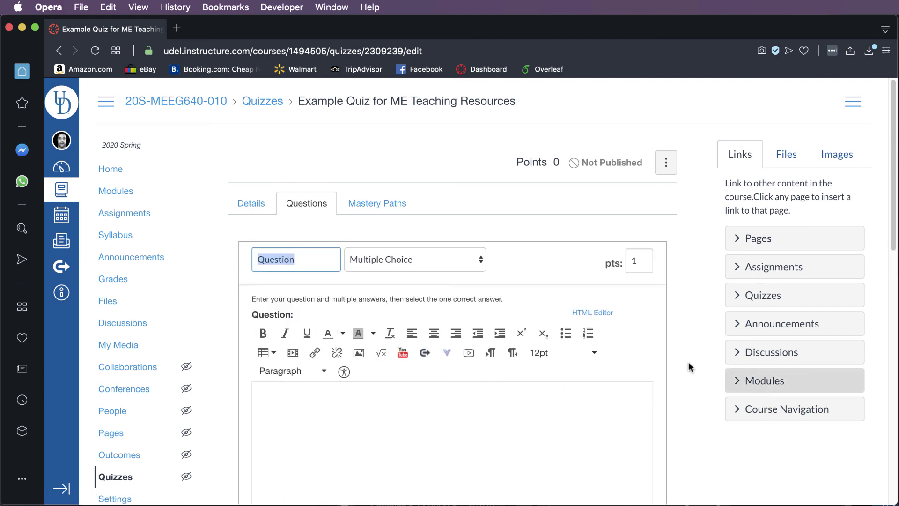